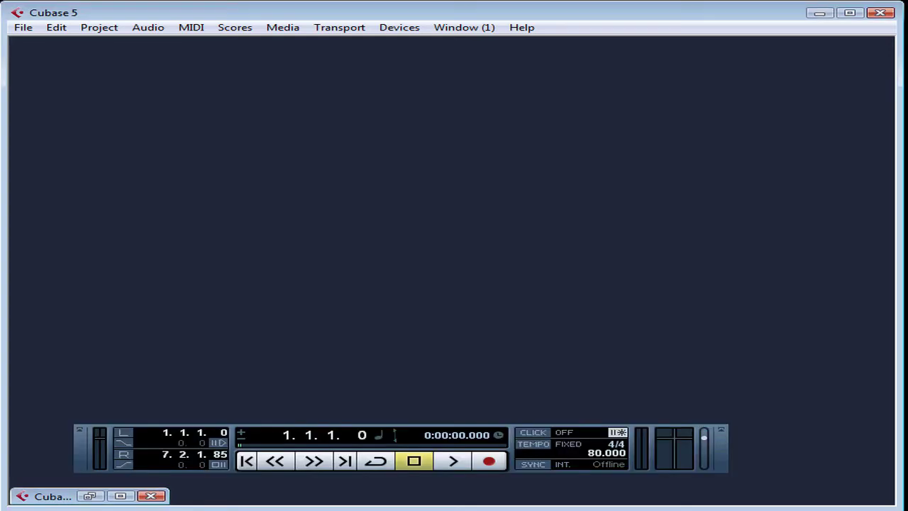
Step: Open Devices > Device Setup on the MIDI Port Setup page and shrink the window to fit
{"action": "left_click", "coordinate": [387, 31]}
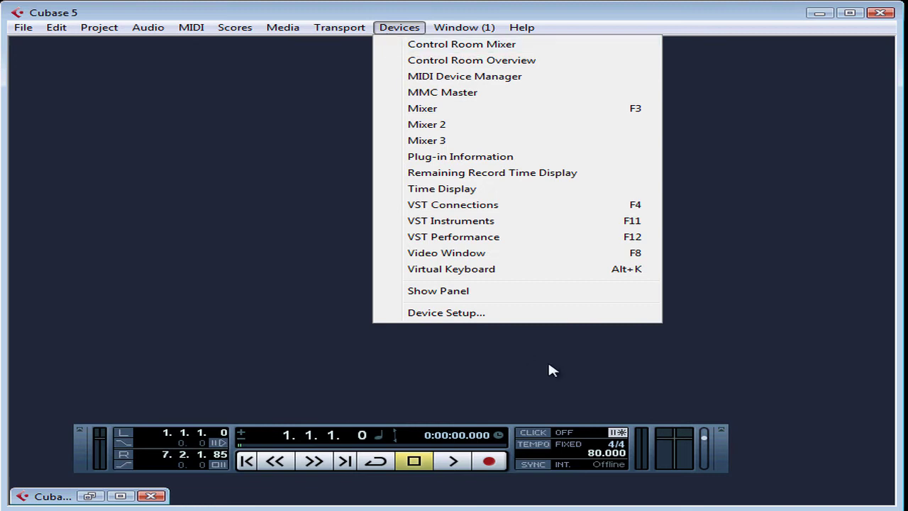
{"action": "left_click", "coordinate": [474, 315]}
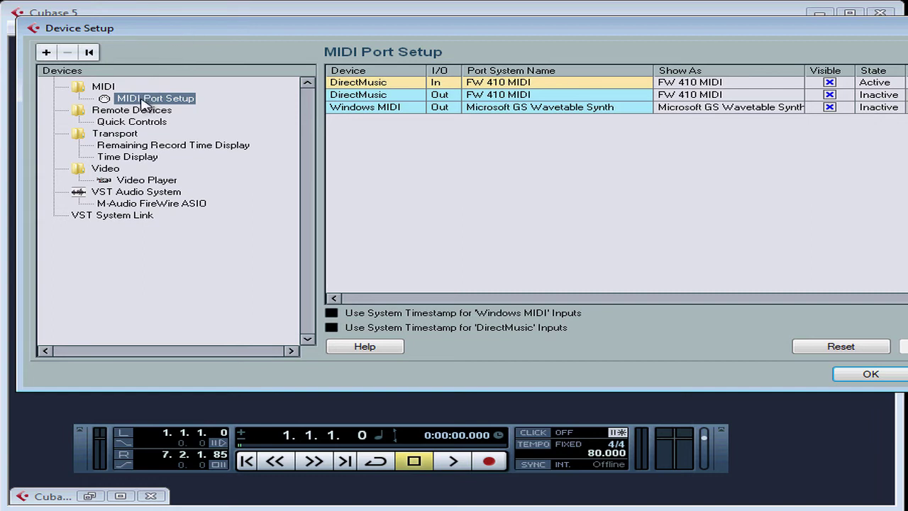
{"action": "left_click", "coordinate": [138, 100]}
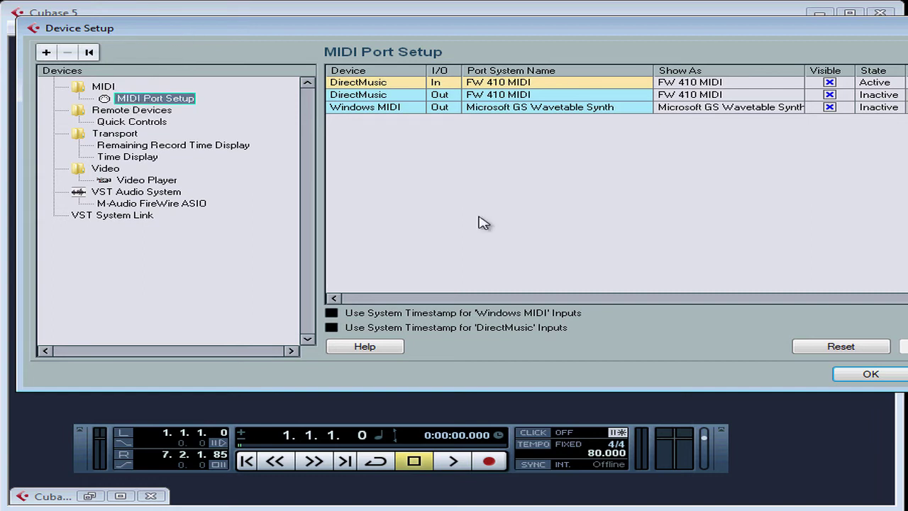
{"action": "left_click_drag", "start_coordinate": [907, 390], "coordinate": [821, 425]}
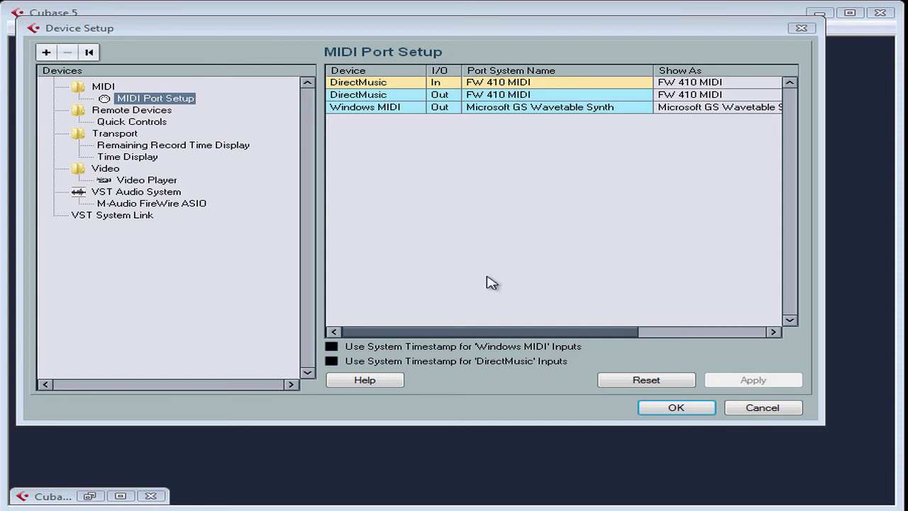
{"action": "left_click_drag", "start_coordinate": [487, 332], "coordinate": [632, 336]}
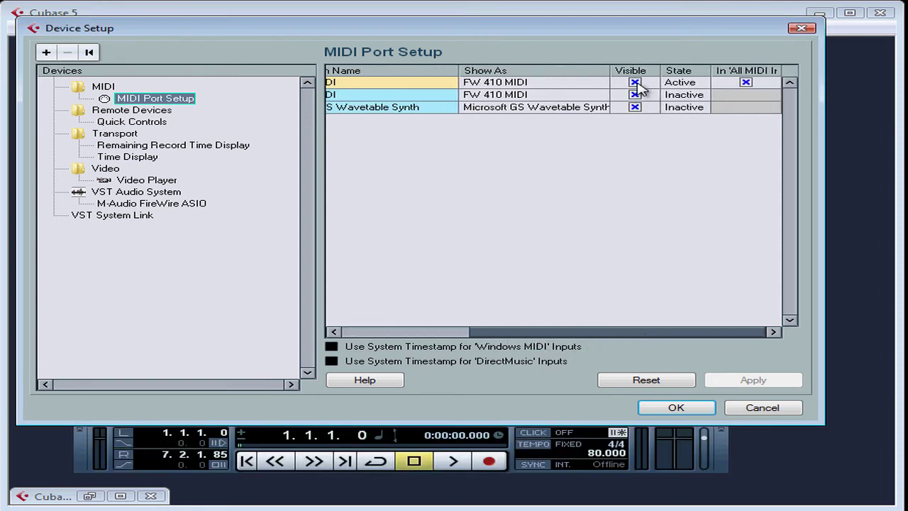
{"action": "left_click", "coordinate": [635, 82]}
{"action": "left_click", "coordinate": [635, 107]}
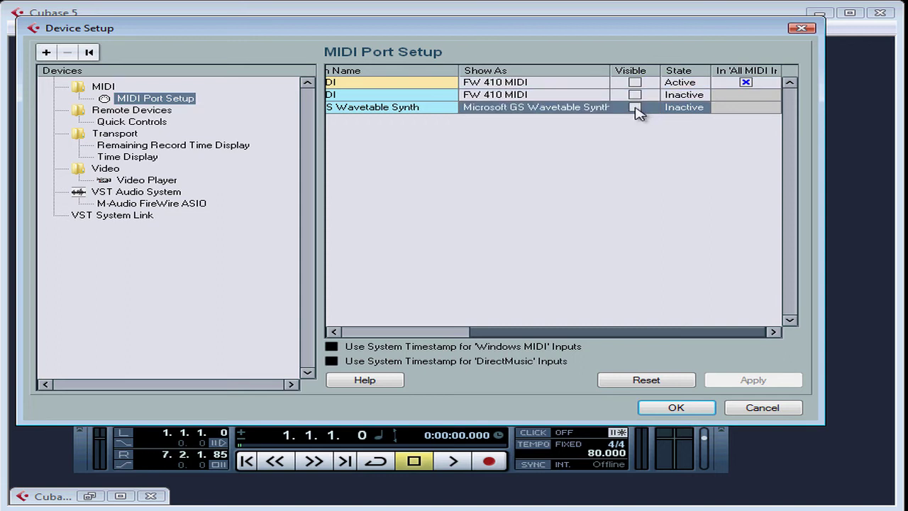
{"action": "left_click", "coordinate": [635, 95]}
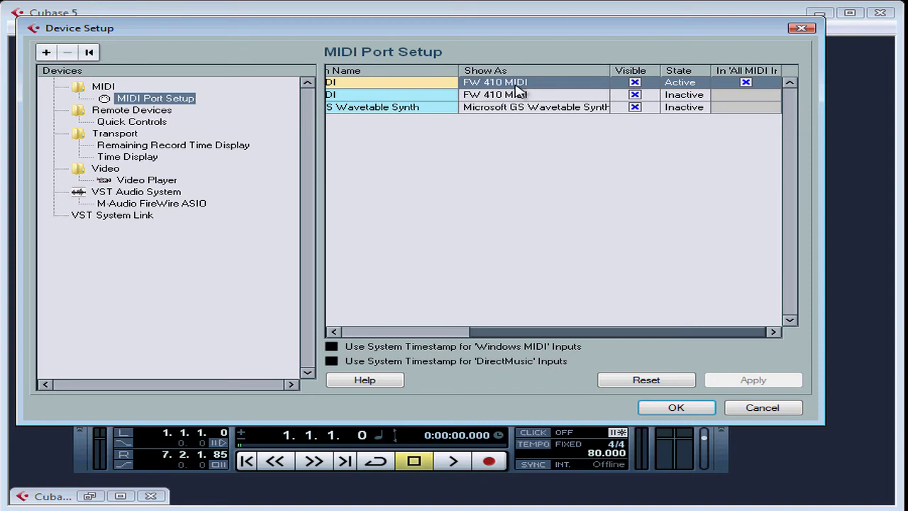
Step: Change the FW 410 input and output Show As names to 'MIDI in' and 'MIDI out'
{"action": "double_click", "coordinate": [515, 85]}
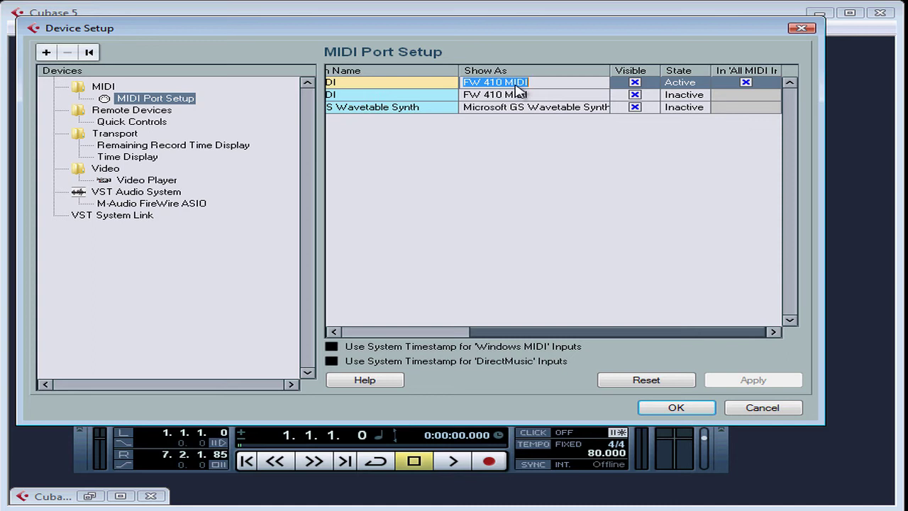
{"action": "type", "text": "MIDI i"}
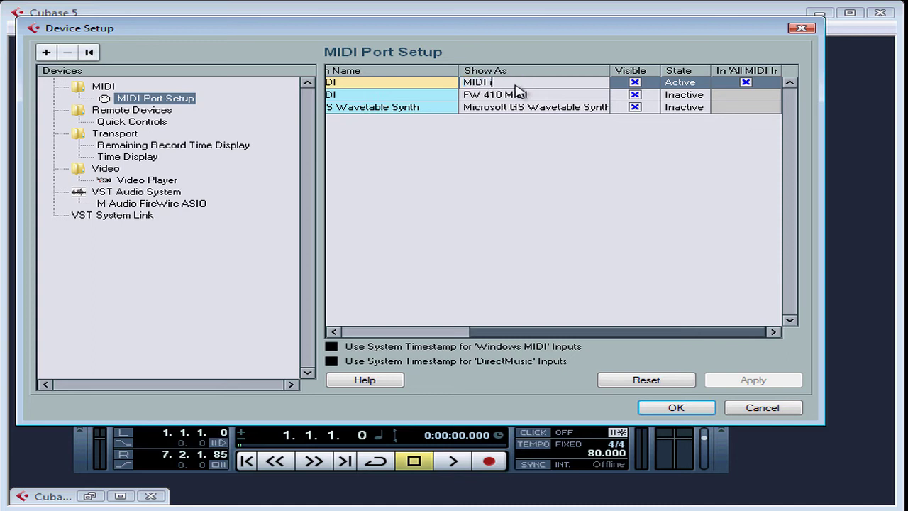
{"action": "type", "text": "n"}
{"action": "key", "text": "Return"}
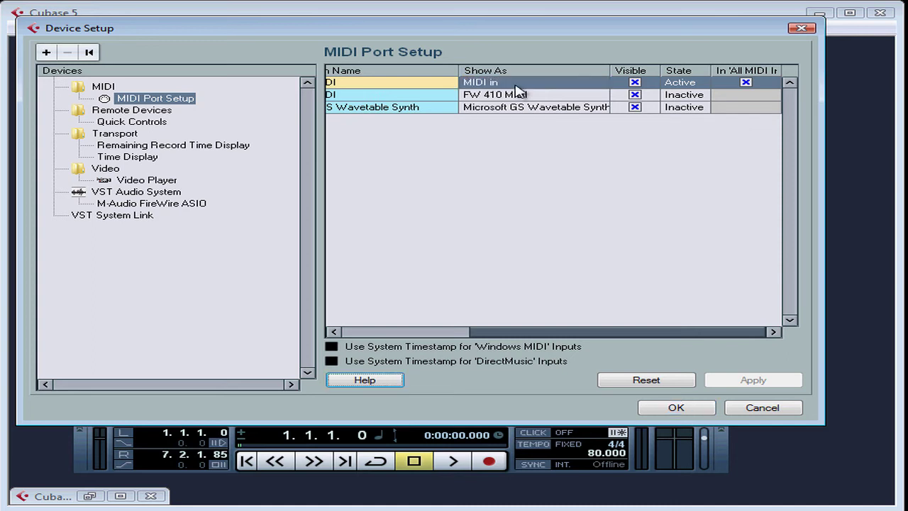
{"action": "double_click", "coordinate": [512, 96]}
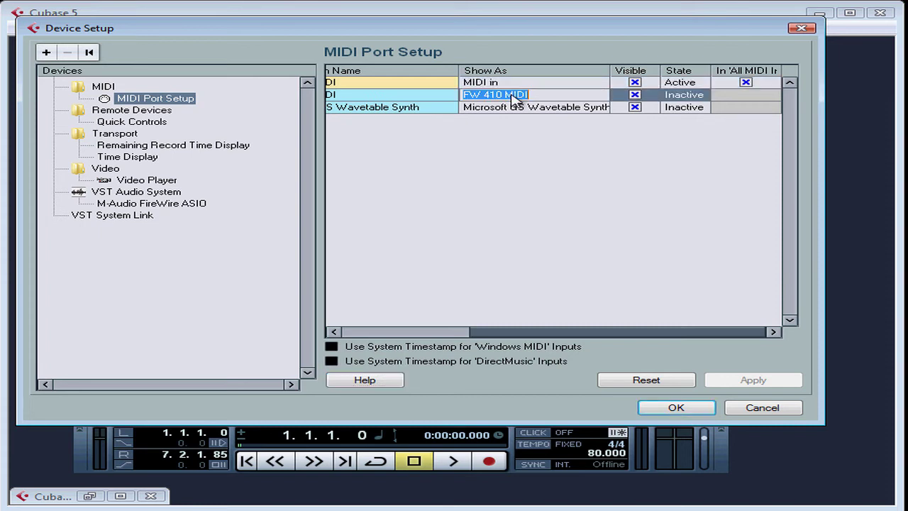
{"action": "type", "text": "MIDI"}
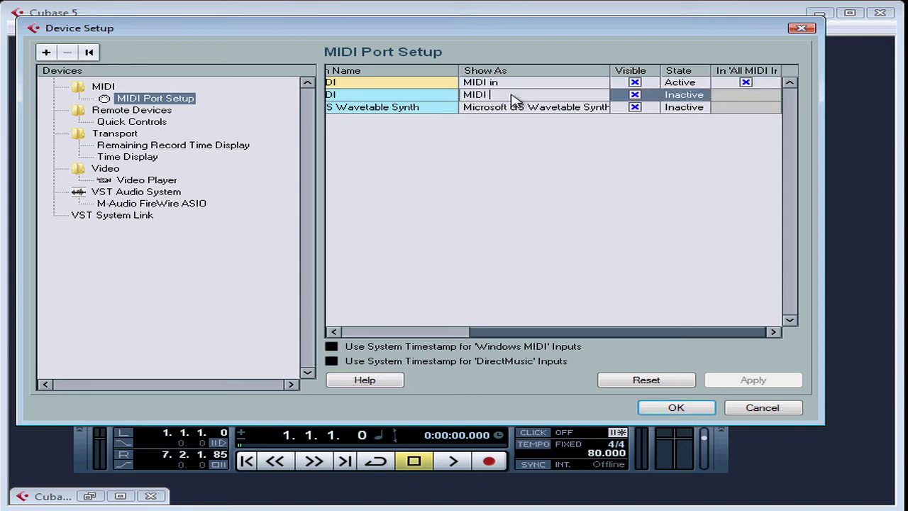
{"action": "type", "text": " out"}
{"action": "key", "text": "Return"}
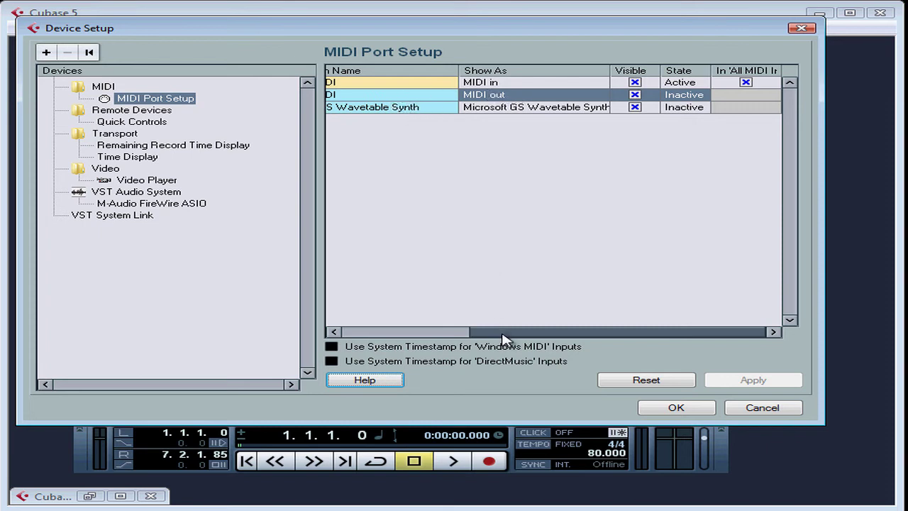
{"action": "left_click_drag", "start_coordinate": [502, 332], "coordinate": [364, 332]}
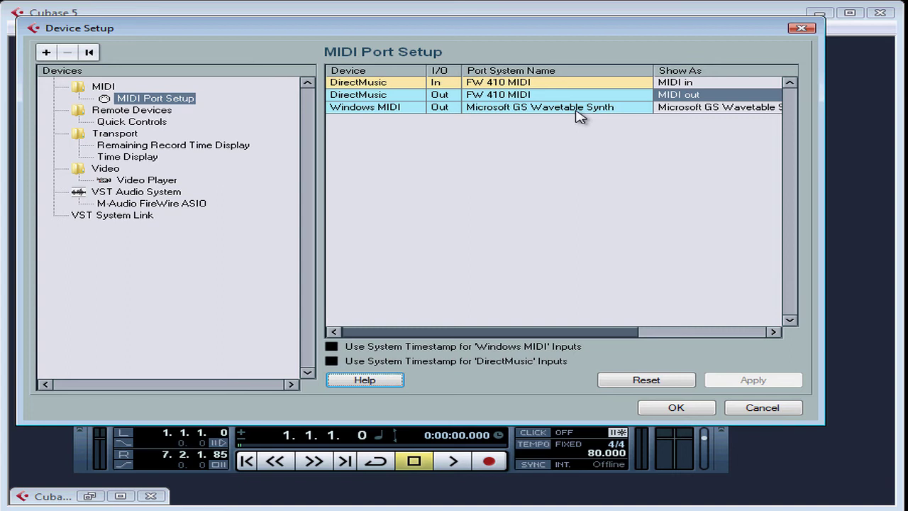
{"action": "left_click_drag", "start_coordinate": [608, 331], "coordinate": [779, 333]}
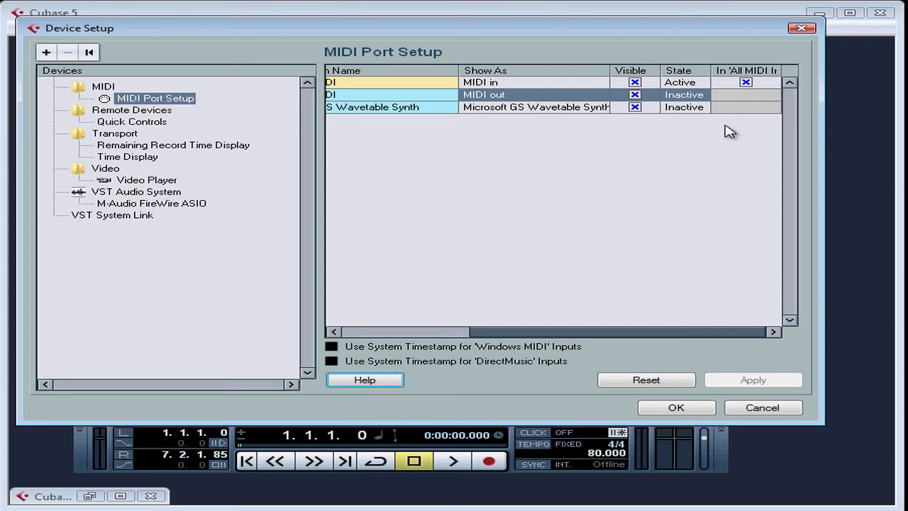
{"action": "left_click_drag", "start_coordinate": [705, 331], "coordinate": [551, 343]}
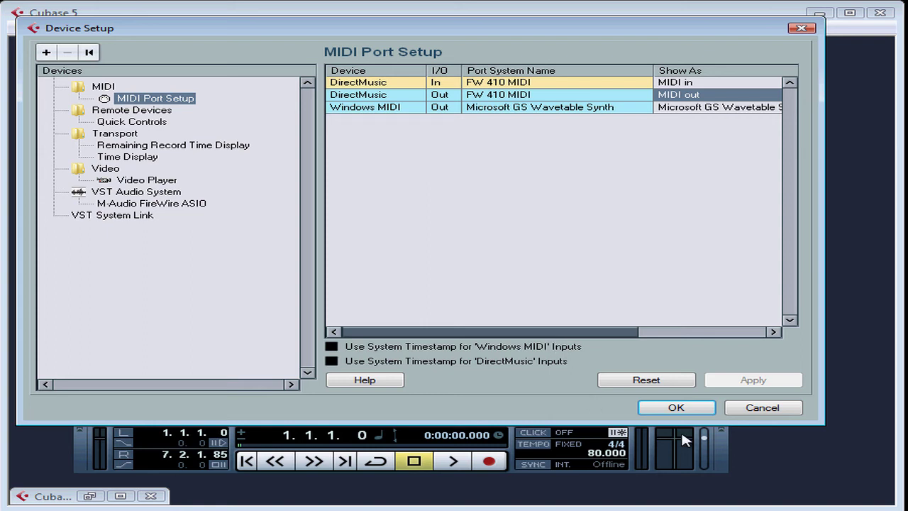
Step: Confirm Device Setup with OK, then open File > Preferences
{"action": "left_click", "coordinate": [679, 408]}
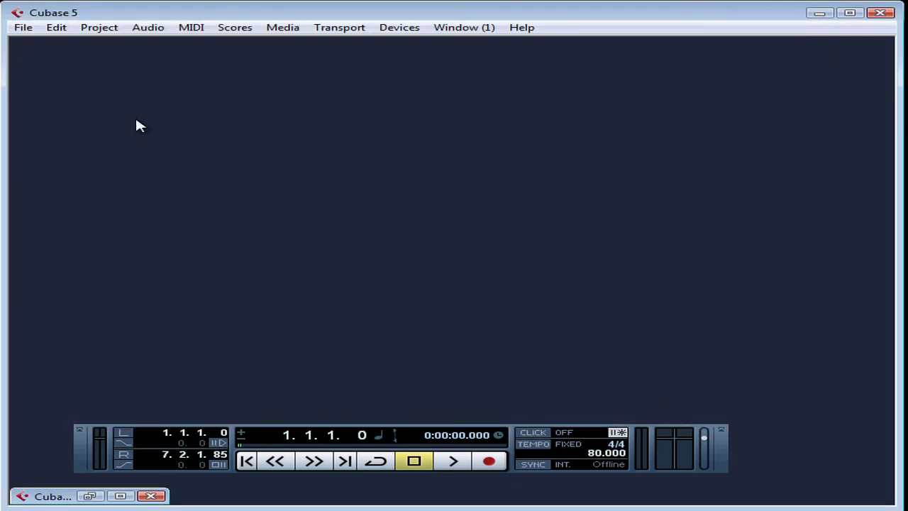
{"action": "left_click", "coordinate": [22, 30]}
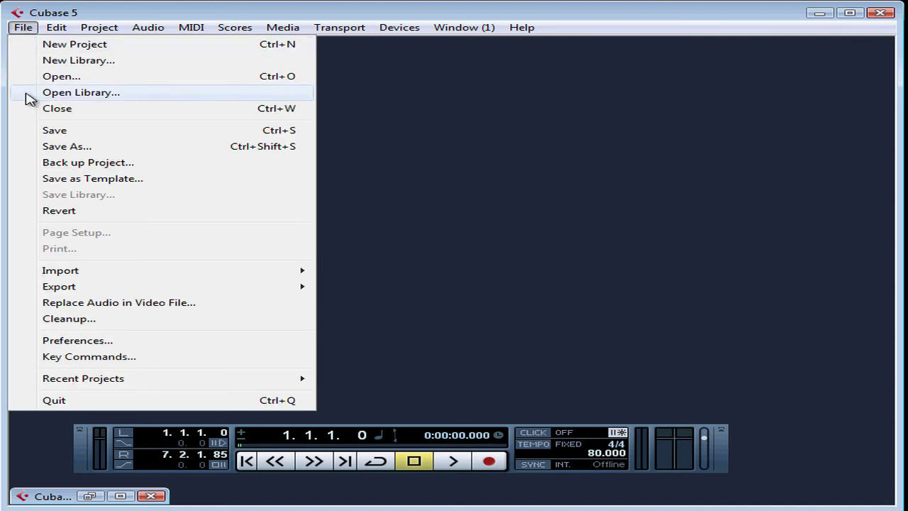
{"action": "left_click", "coordinate": [113, 342]}
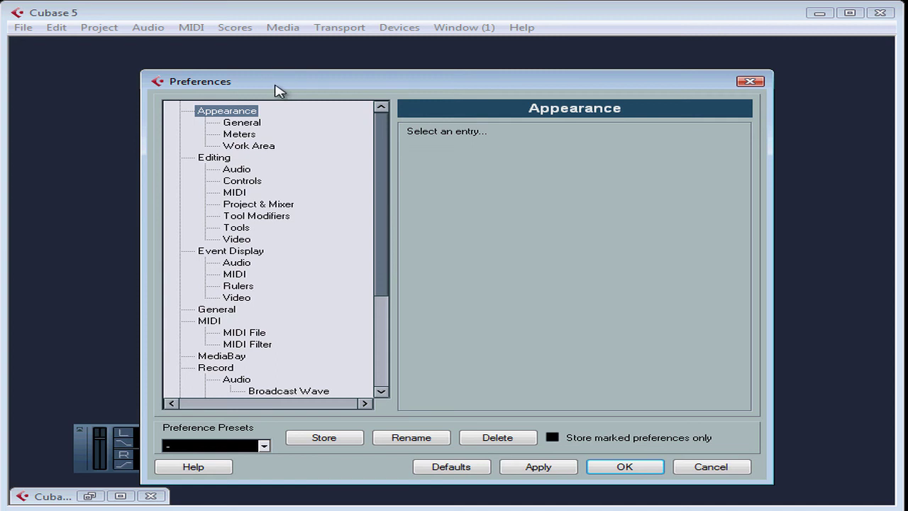
{"action": "left_click_drag", "start_coordinate": [385, 182], "coordinate": [376, 265]}
Step: Select the MIDI page in the Preferences tree
{"action": "left_click", "coordinate": [210, 183]}
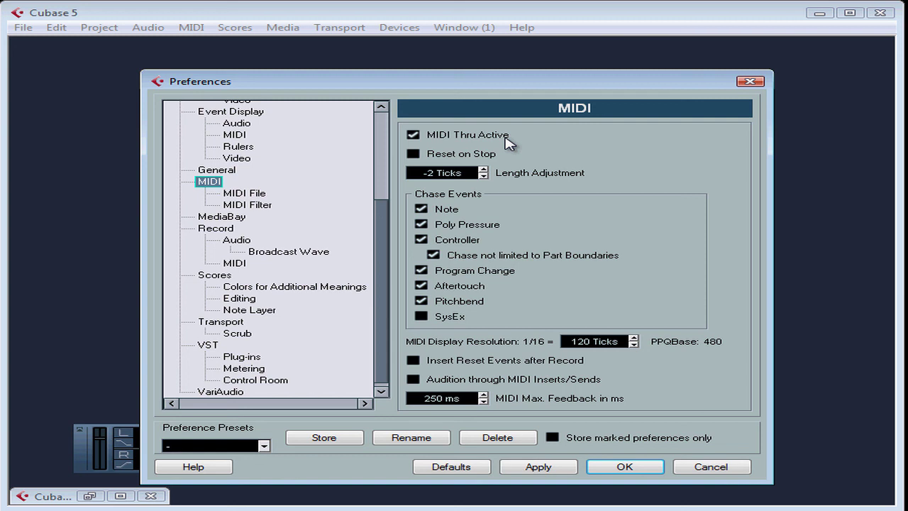
Step: Toggle MIDI Thru Active off and back on, then Apply and confirm with OK
{"action": "left_click", "coordinate": [414, 136]}
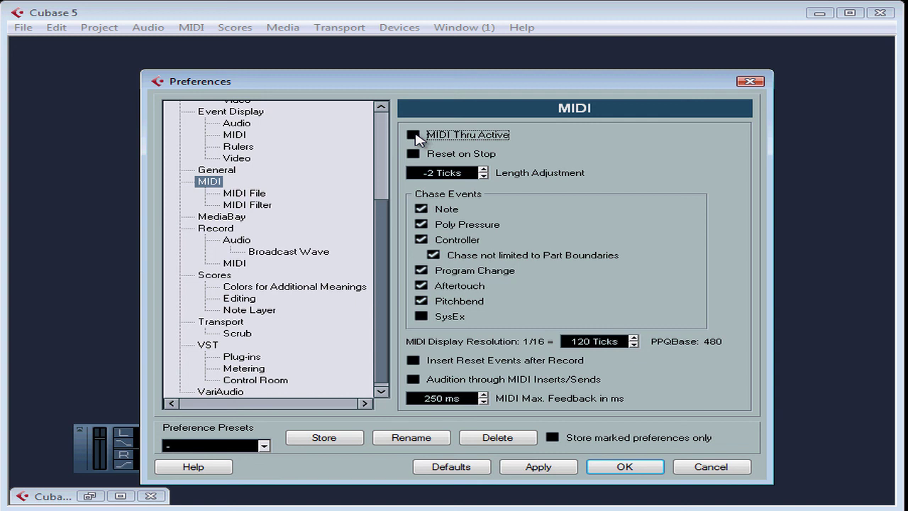
{"action": "left_click", "coordinate": [414, 136]}
{"action": "left_click", "coordinate": [555, 473]}
{"action": "left_click", "coordinate": [625, 468]}
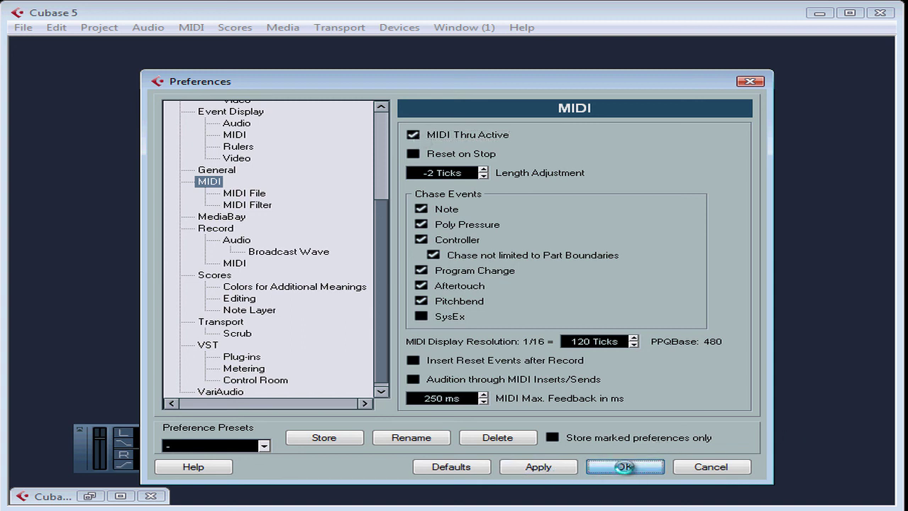